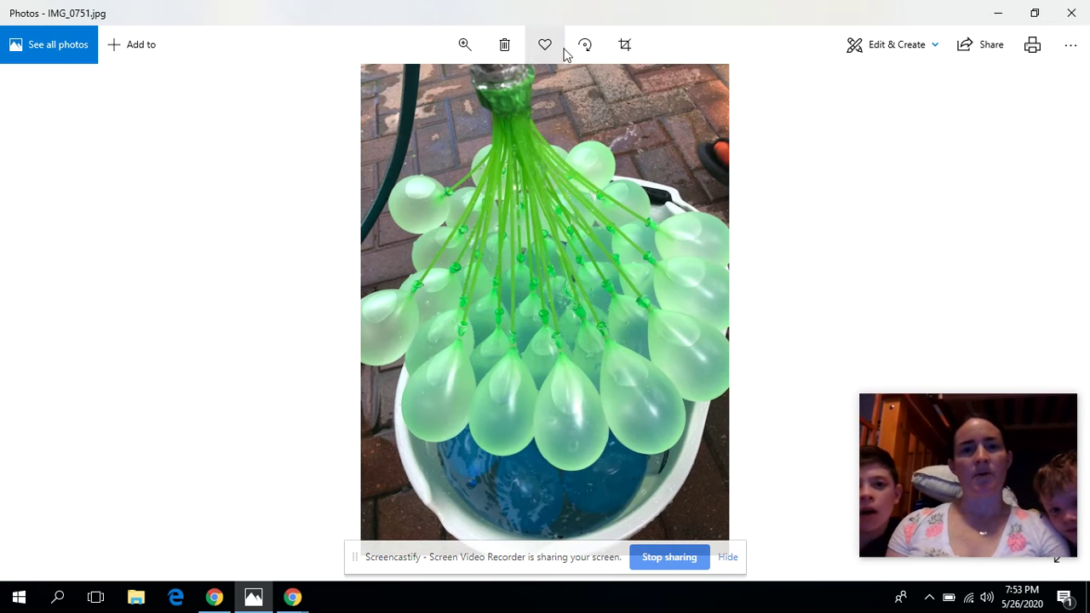
Open the Edit & Create menu for IMG_0751.jpg, the water-balloon photo
click(869, 57)
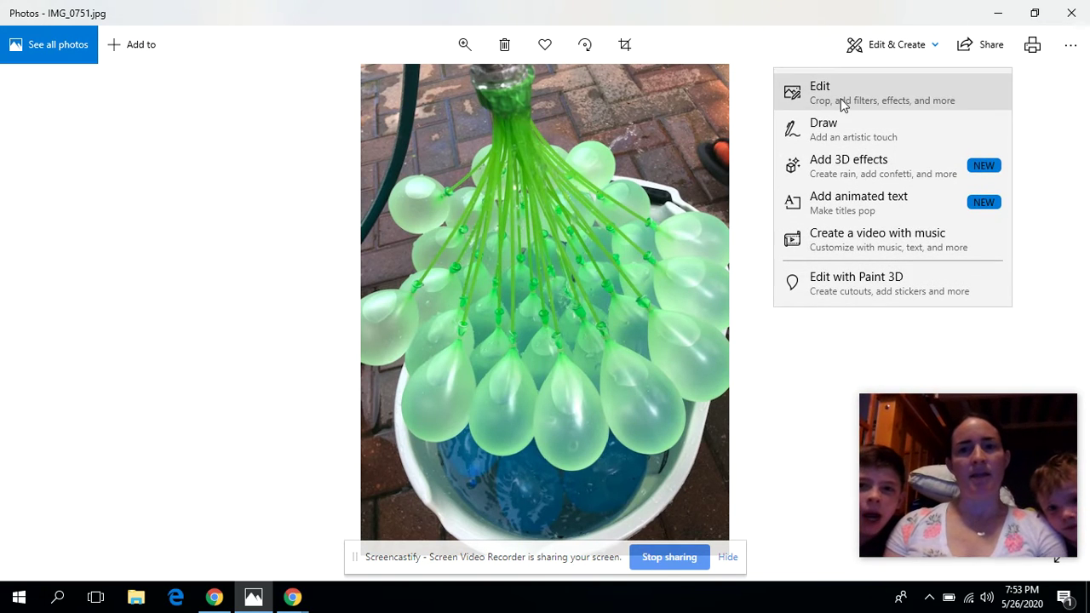
Switch the photo into Draw mode with the ballpoint pen set to red ink
click(839, 125)
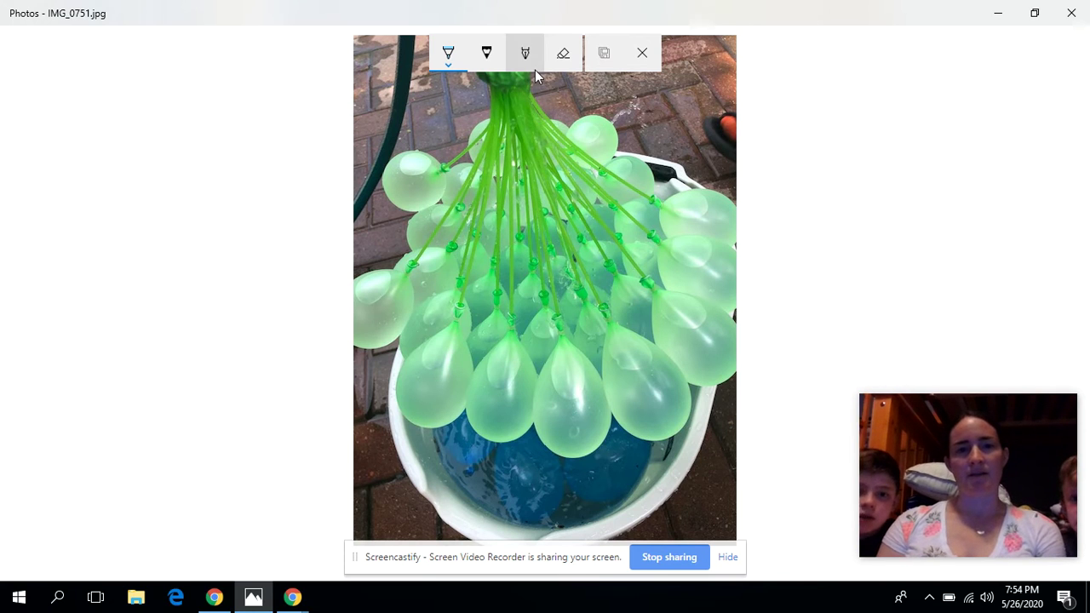
click(457, 47)
click(393, 171)
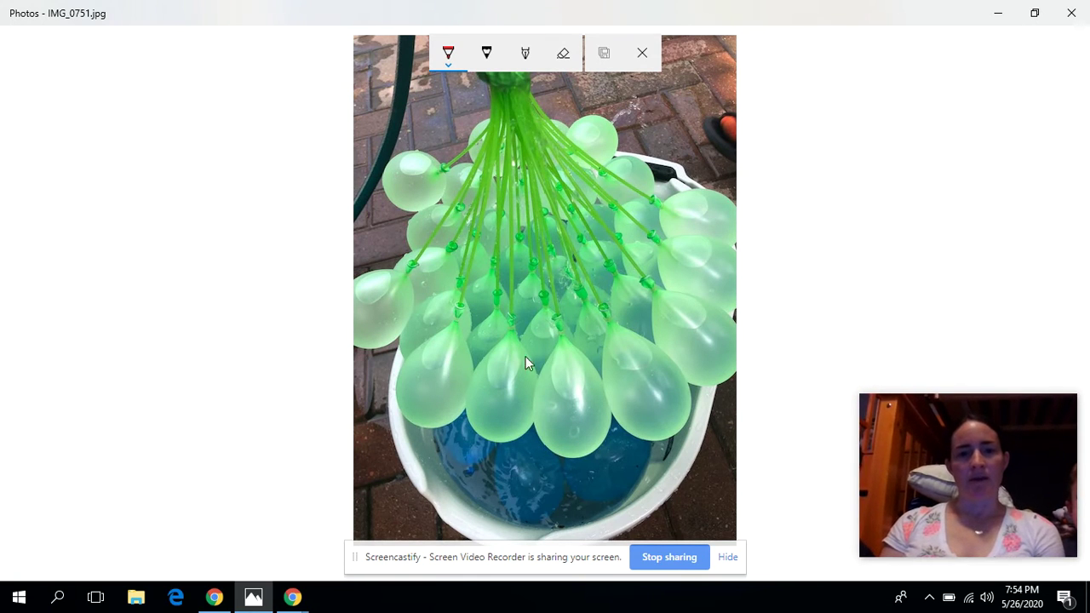
Loop the bottom balloon row in red and label it 4, then loop the right-hand group and label it 3
mouse_move(642, 361)
mouse_down()
mouse_move(468, 361)
mouse_move(415, 381)
mouse_move(465, 415)
mouse_move(672, 412)
mouse_move(692, 394)
mouse_move(669, 358)
mouse_move(639, 357)
mouse_up()
drag(549, 364, 564, 386)
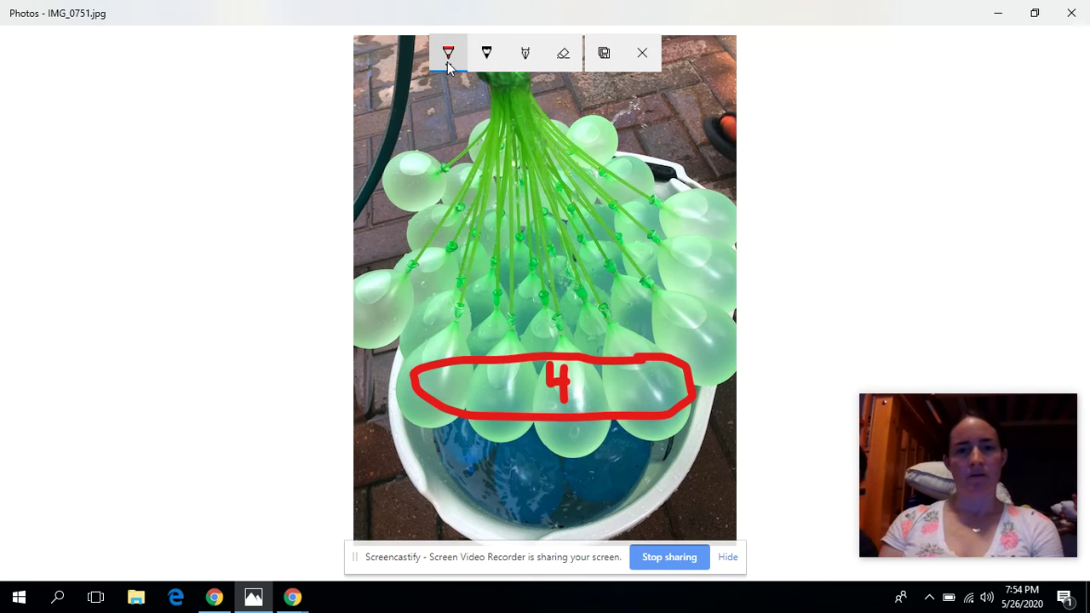
click(449, 55)
click(385, 171)
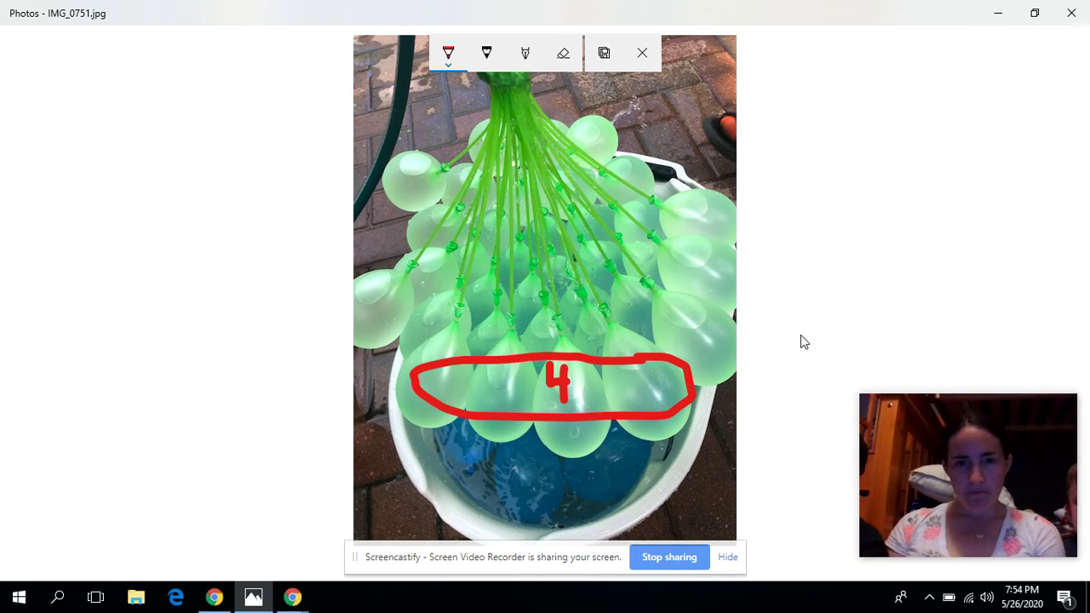
mouse_move(722, 207)
mouse_down()
mouse_move(697, 223)
mouse_move(679, 271)
mouse_move(675, 315)
mouse_move(692, 346)
mouse_move(706, 339)
mouse_move(728, 243)
mouse_up()
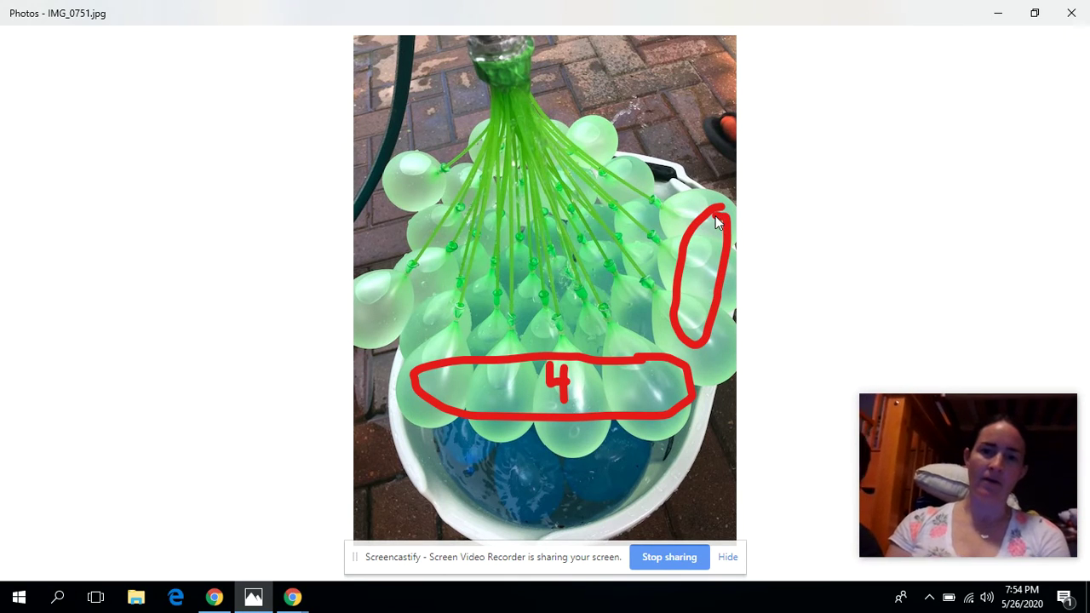
mouse_move(694, 254)
mouse_down()
mouse_move(710, 281)
mouse_move(697, 290)
mouse_up()
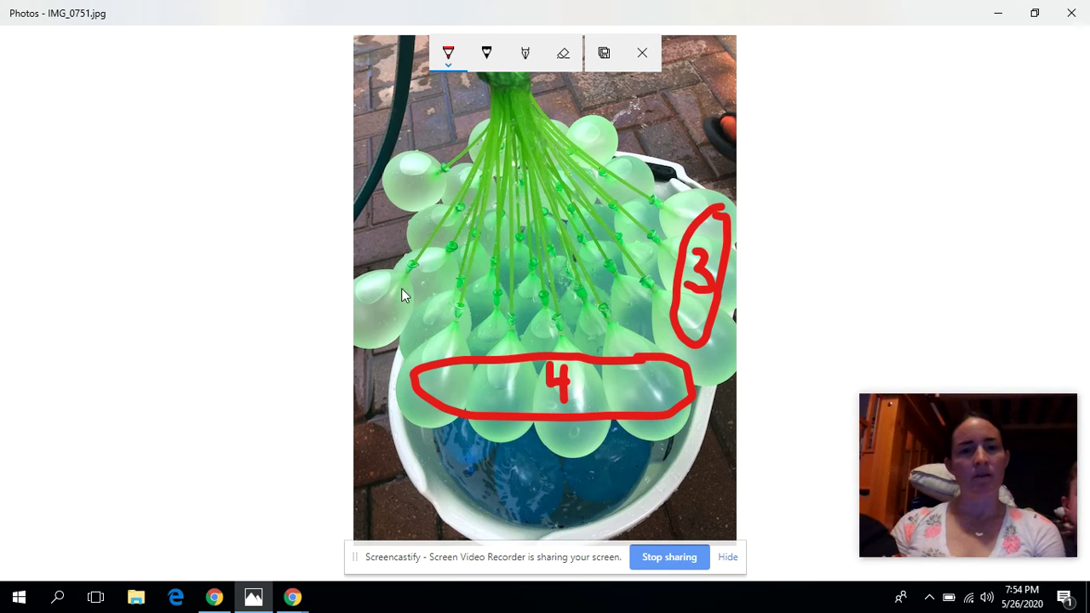
Draw a red loop around the second balloon row and write its count below it
drag(418, 295, 410, 296)
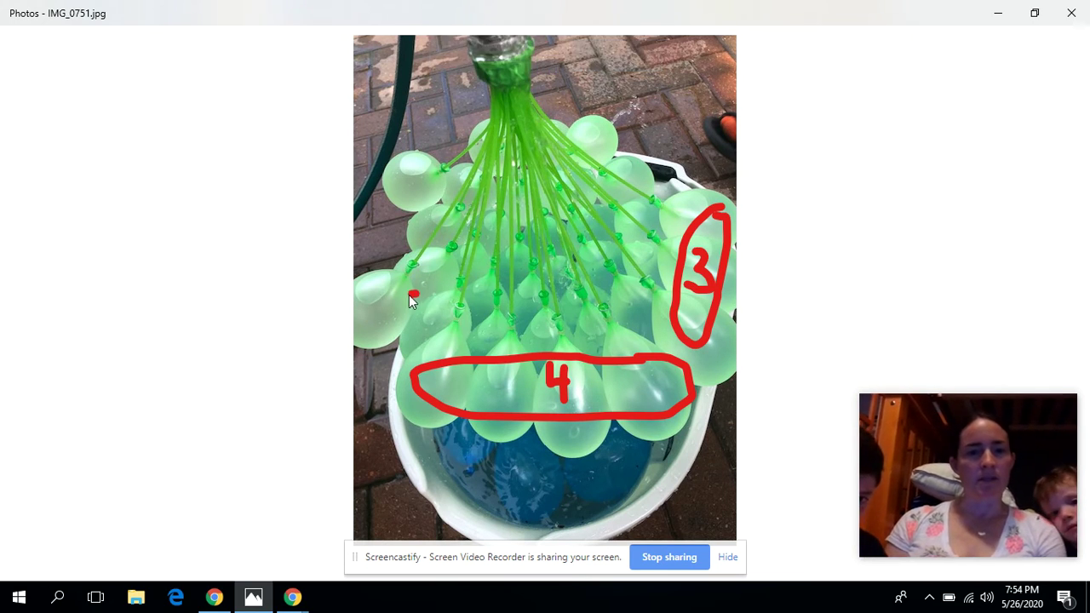
mouse_move(529, 338)
mouse_down()
mouse_move(597, 339)
mouse_move(659, 294)
mouse_move(632, 290)
mouse_up()
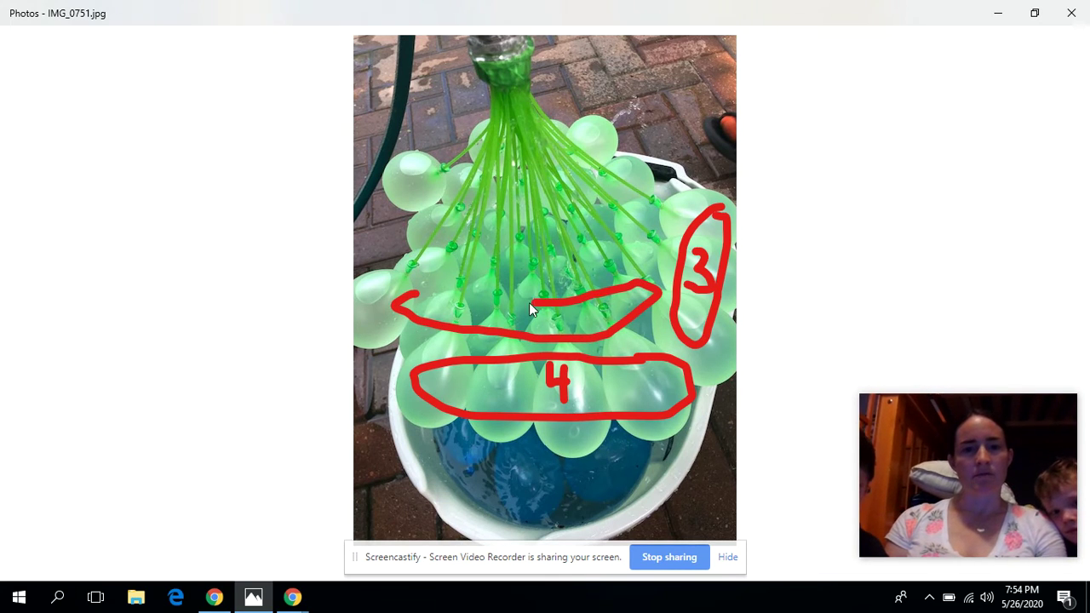
drag(384, 301, 381, 305)
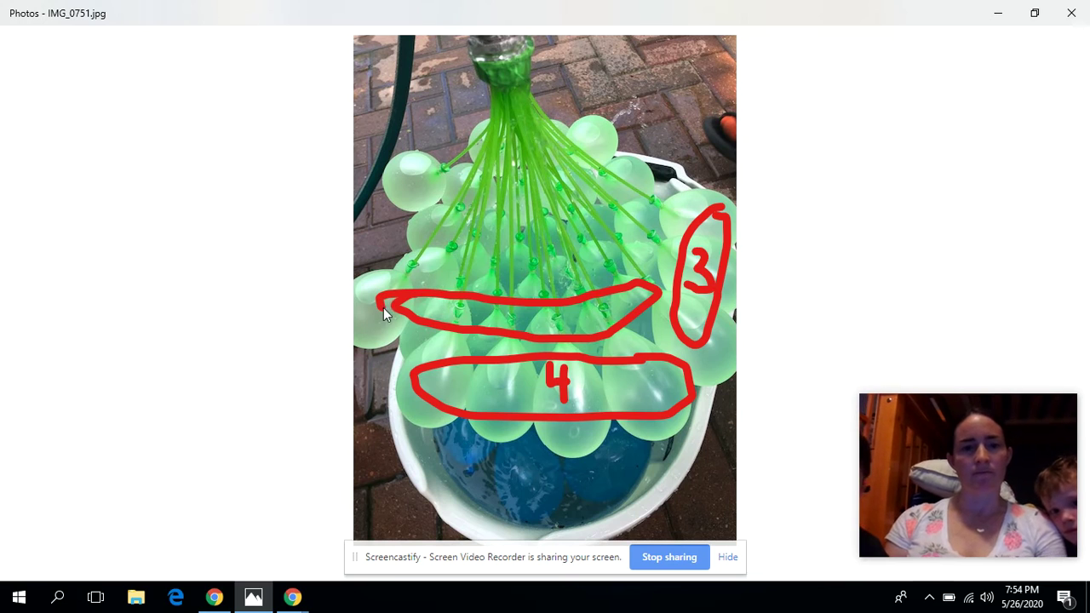
mouse_move(531, 310)
mouse_down()
mouse_move(523, 324)
mouse_move(532, 332)
mouse_up()
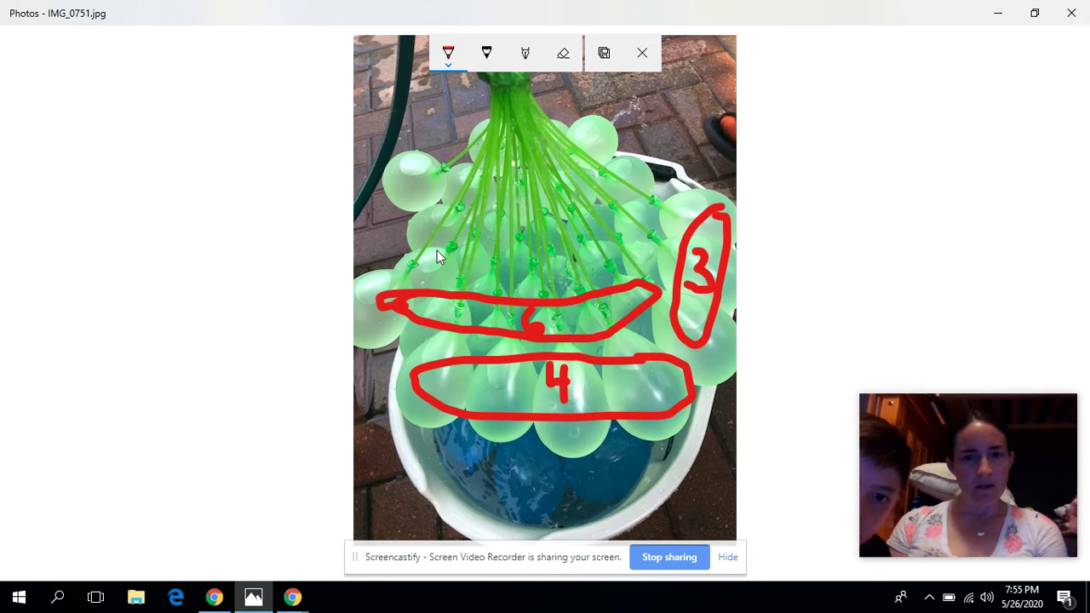
Loop the third balloon row in red and write its count, 5, at its left
drag(437, 251, 536, 282)
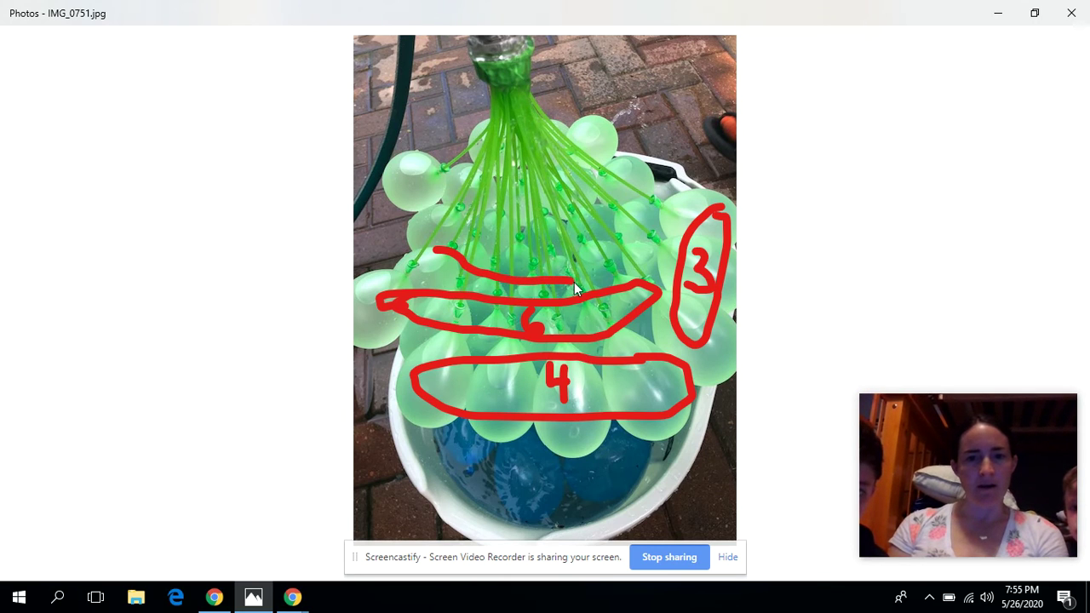
drag(617, 275, 610, 274)
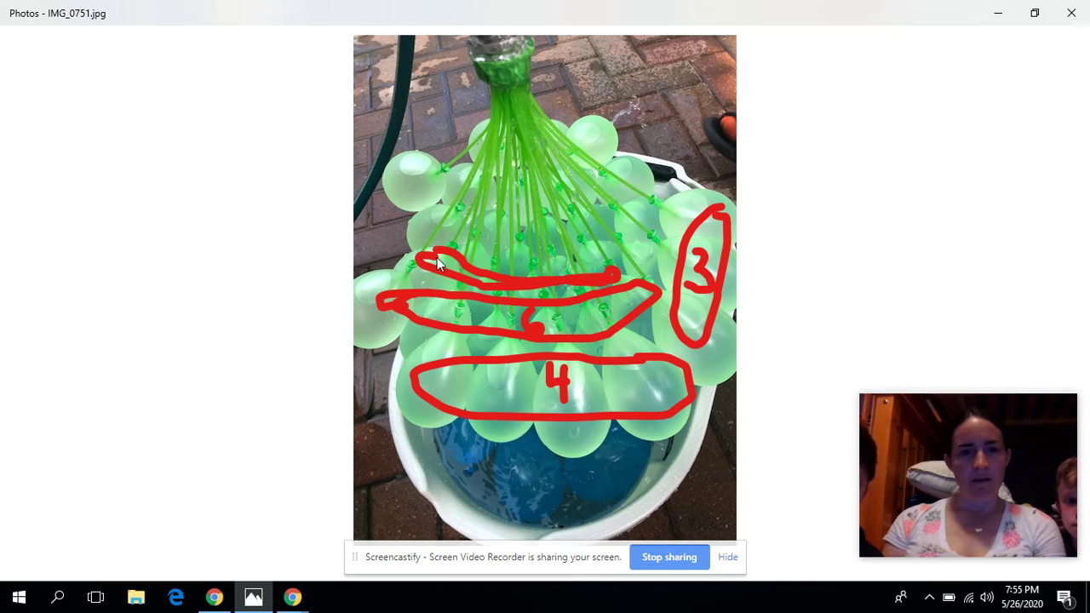
drag(416, 249, 402, 254)
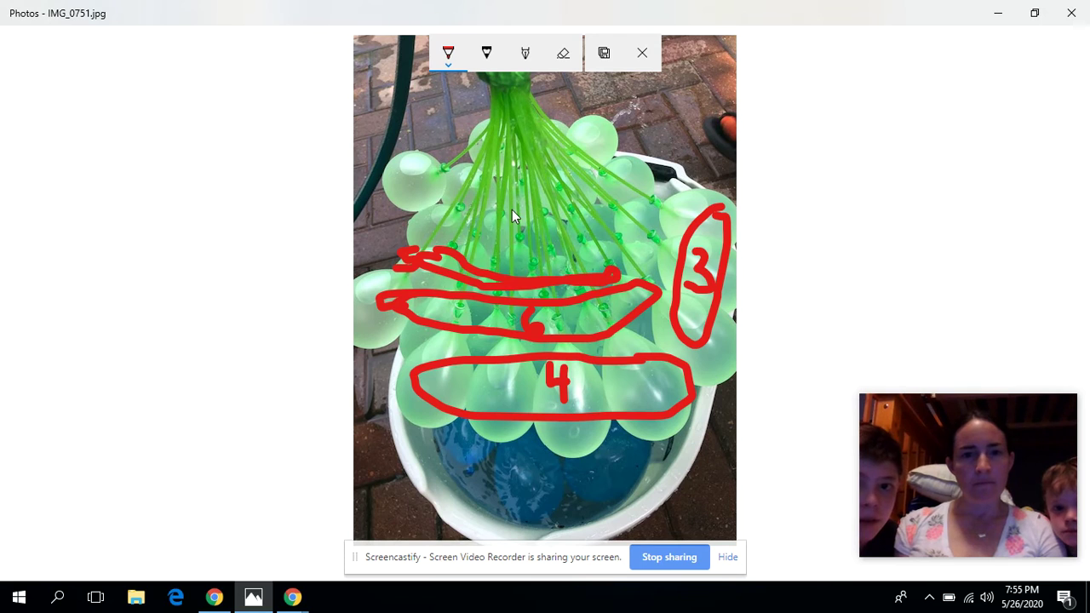
Draw a red line across the fourth balloon row and write 5 beside it
drag(447, 223, 462, 226)
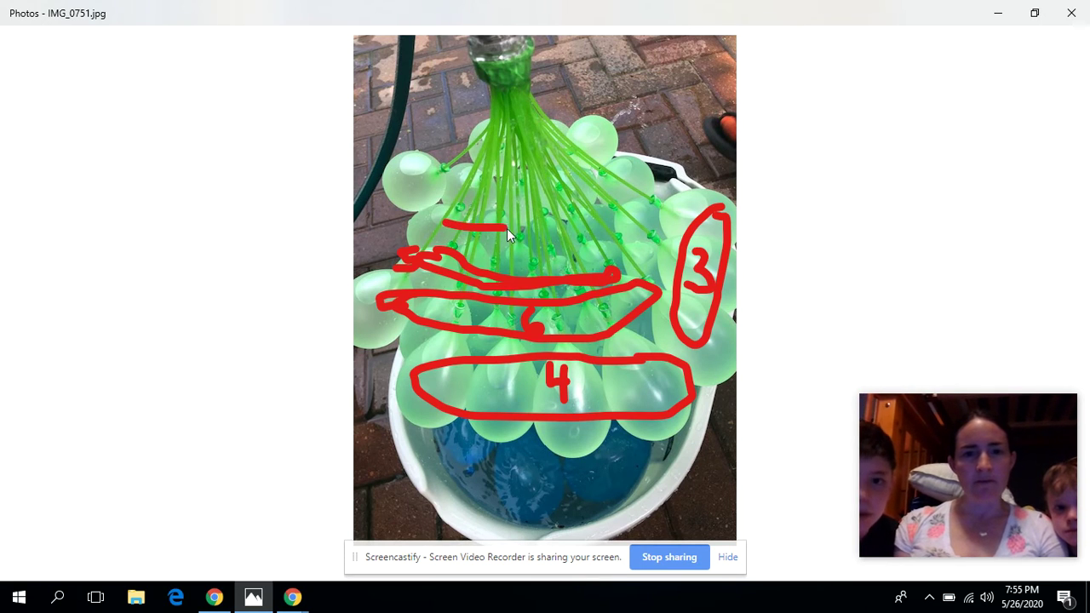
drag(568, 232, 641, 218)
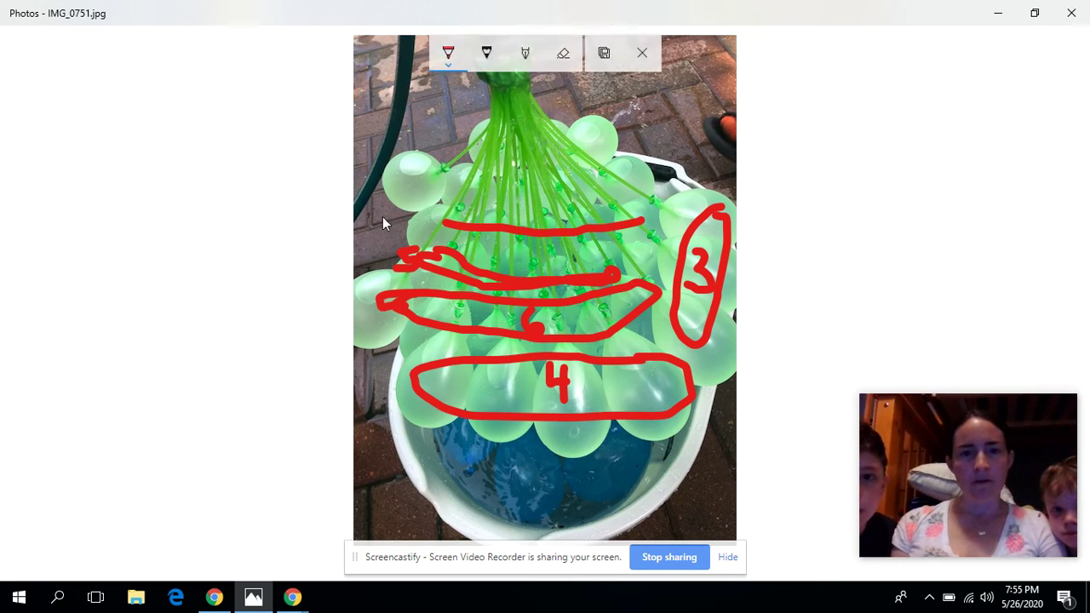
drag(421, 214, 407, 222)
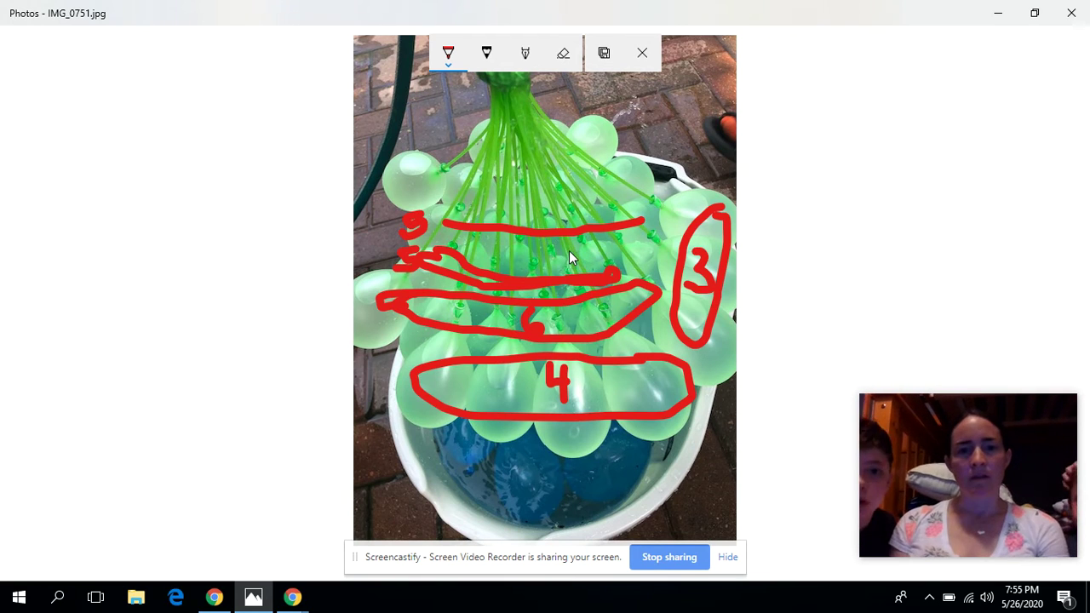
drag(440, 245, 465, 262)
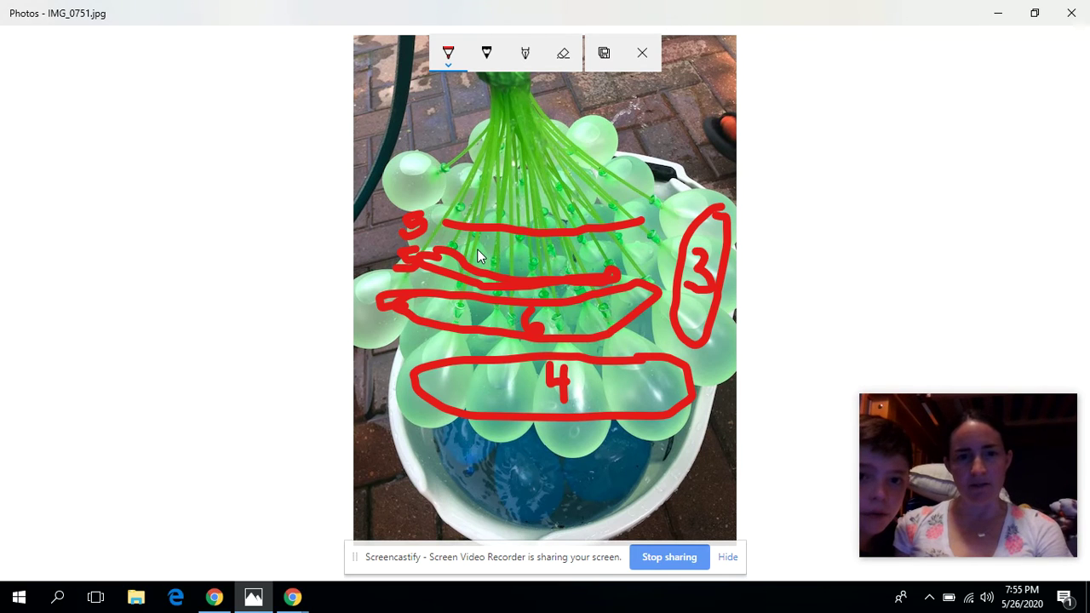
Add red lines across the upper and top balloon rows and write another 5 beside a row
mouse_move(419, 183)
mouse_down()
mouse_move(520, 195)
mouse_move(629, 181)
mouse_move(388, 184)
mouse_up()
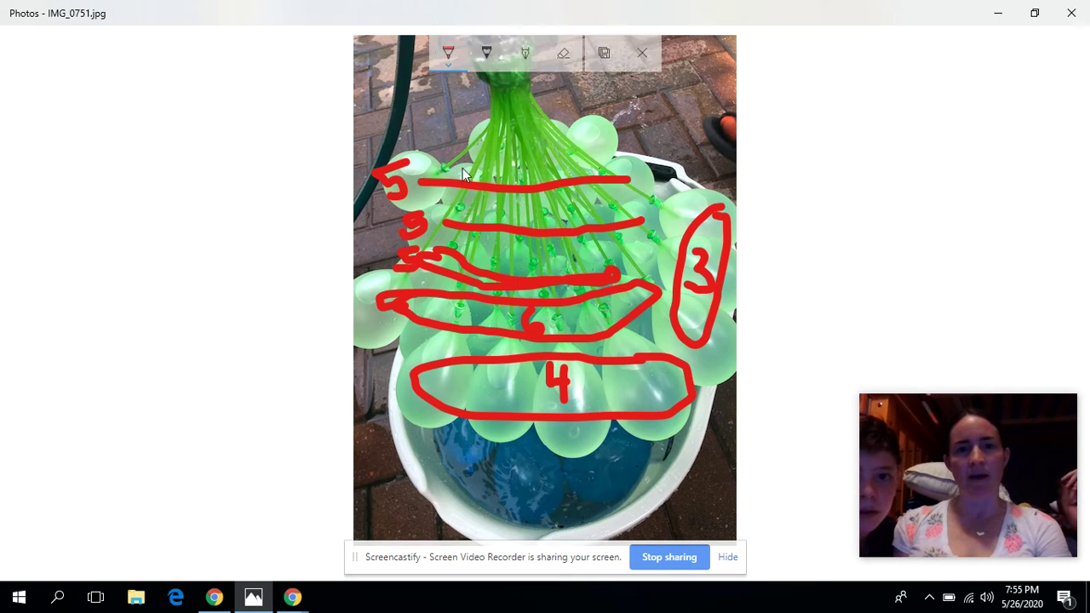
mouse_move(503, 144)
mouse_down()
mouse_move(594, 143)
mouse_move(623, 125)
mouse_move(620, 137)
mouse_up()
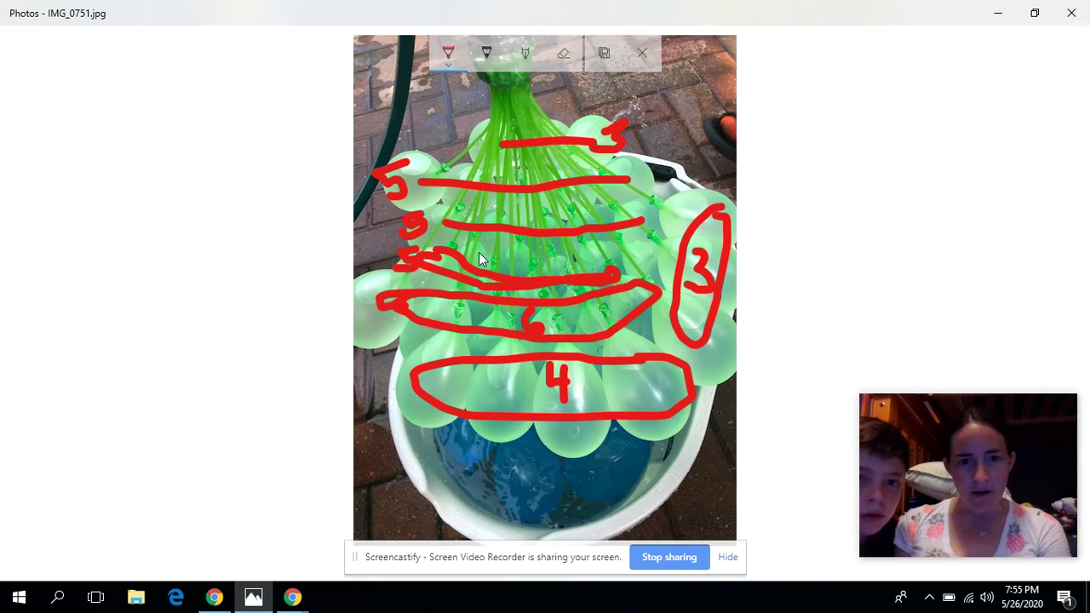
drag(479, 252, 487, 249)
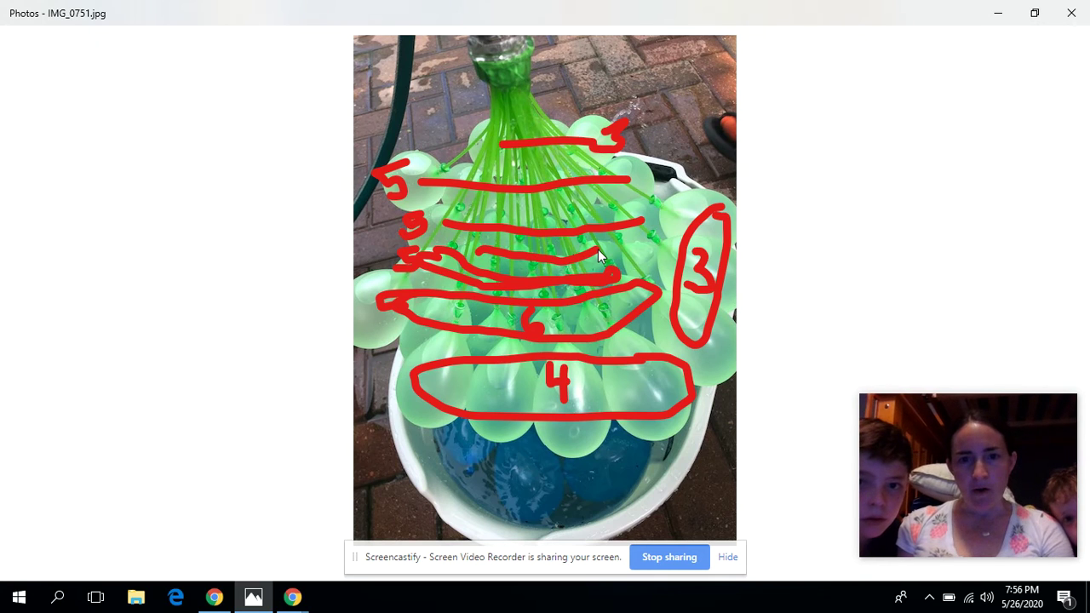
drag(598, 249, 637, 248)
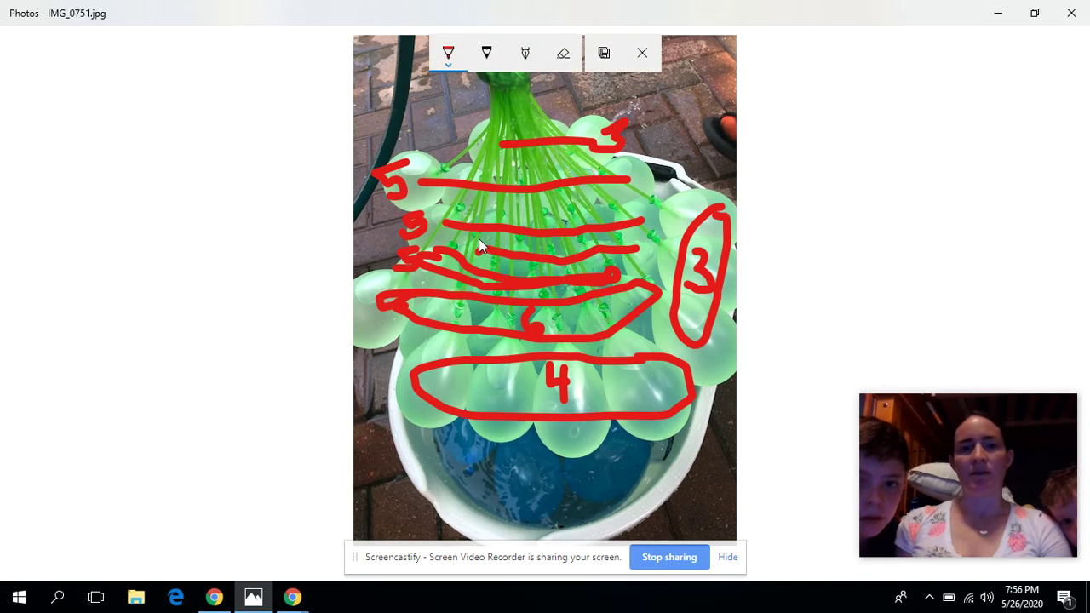
drag(474, 239, 456, 258)
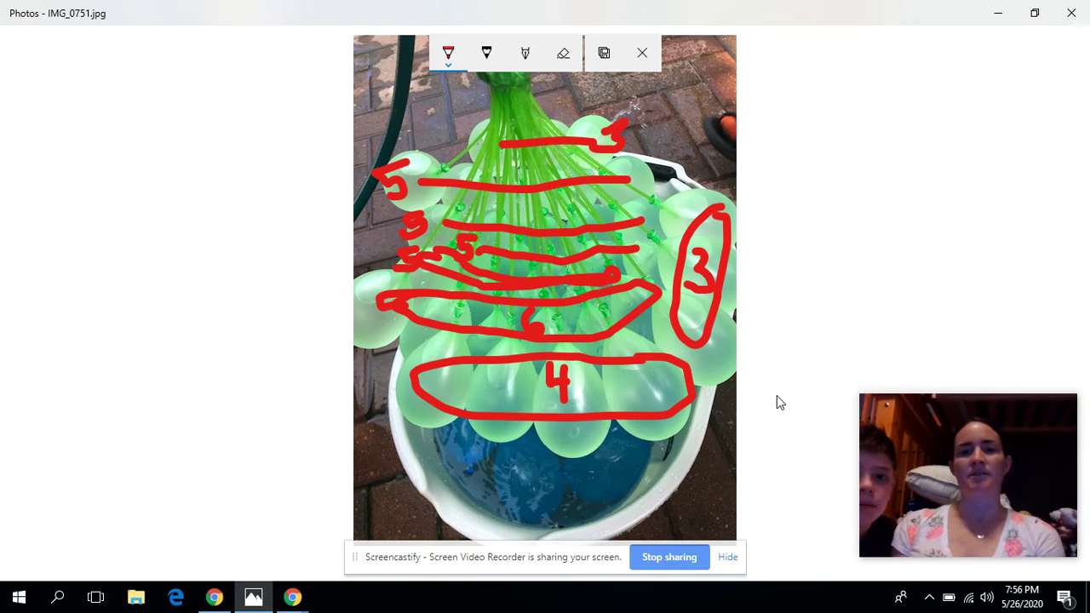
Erase every red loop, line and number from the photo with the eraser
click(563, 58)
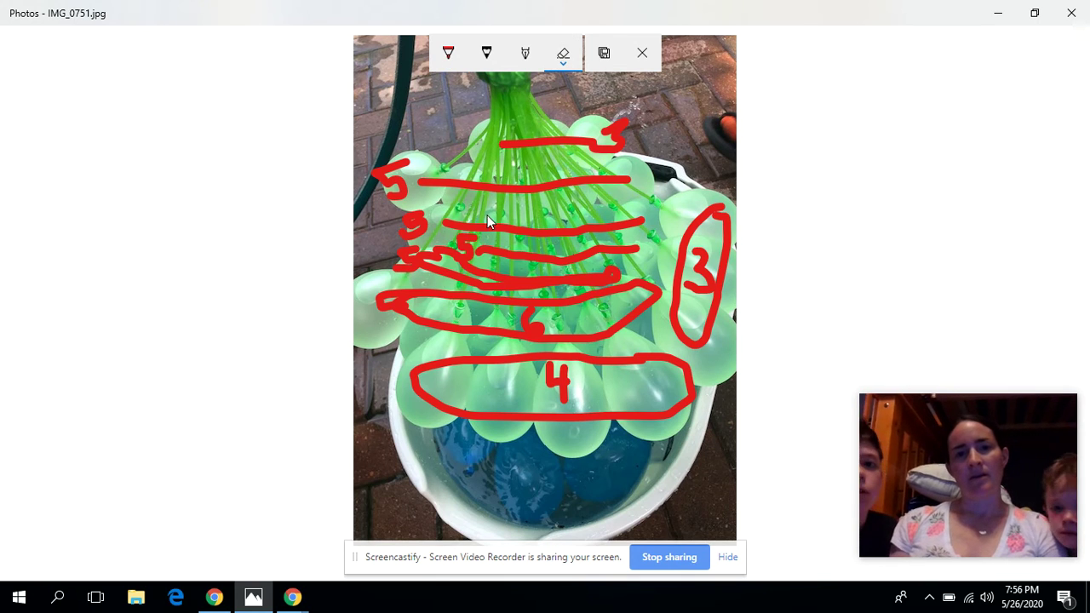
mouse_move(546, 143)
mouse_down()
mouse_move(392, 179)
mouse_move(609, 180)
mouse_move(425, 268)
mouse_move(349, 268)
mouse_move(611, 166)
mouse_move(624, 246)
mouse_up()
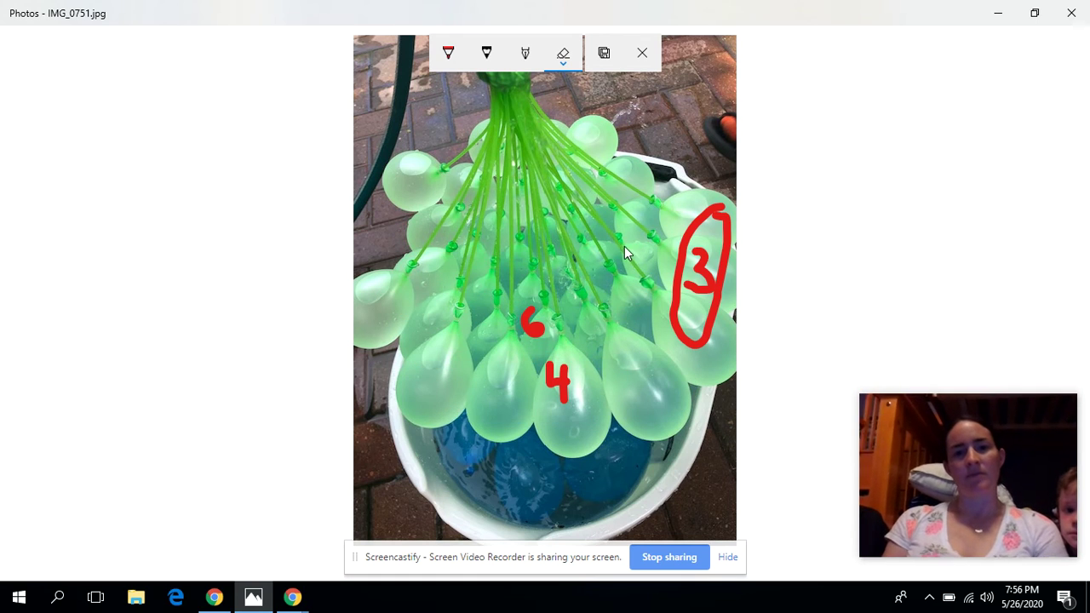
drag(529, 323, 557, 352)
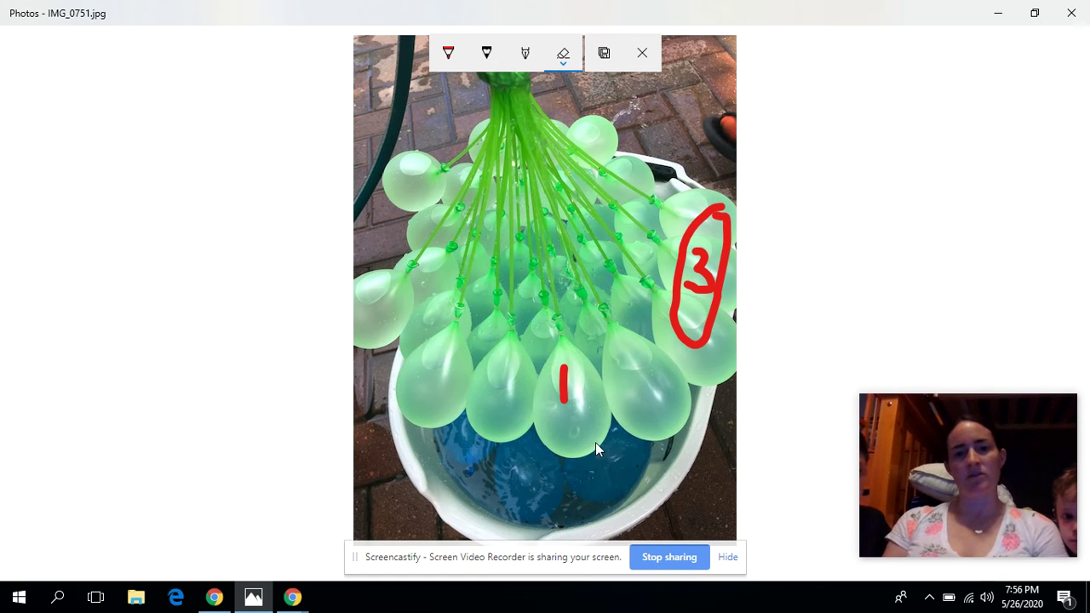
drag(574, 397, 563, 397)
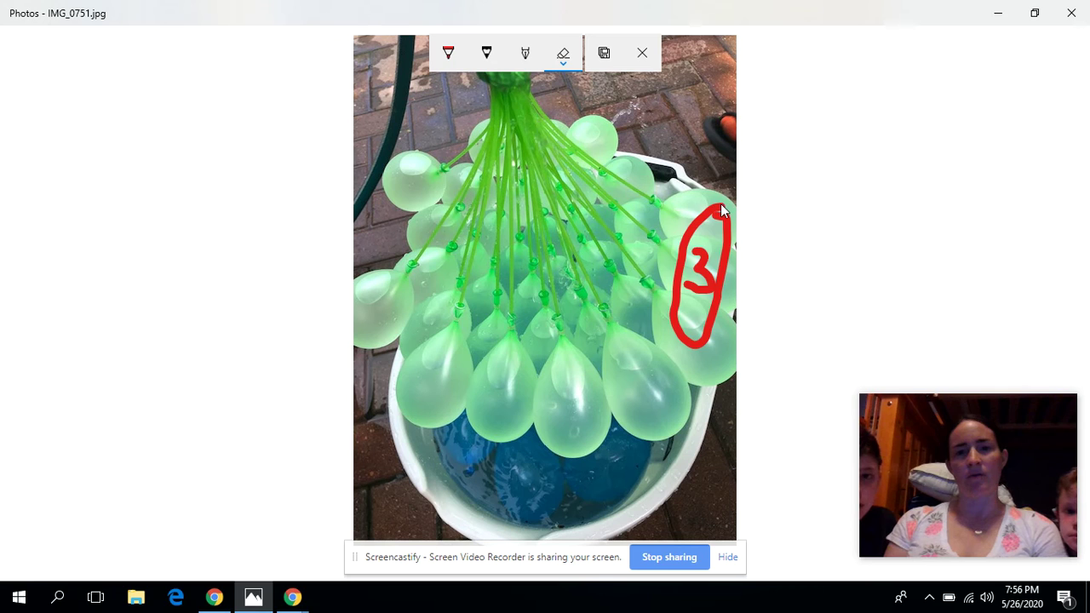
drag(720, 204, 700, 253)
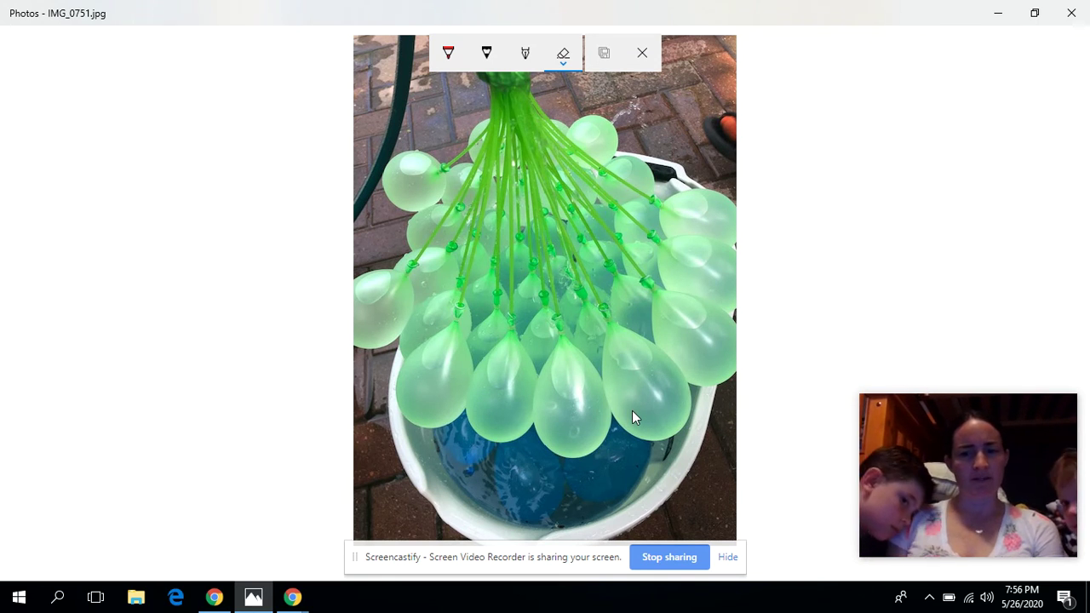
Return to the red pen and dot each balloon in the bottom, second and left-side rows
click(449, 52)
click(441, 364)
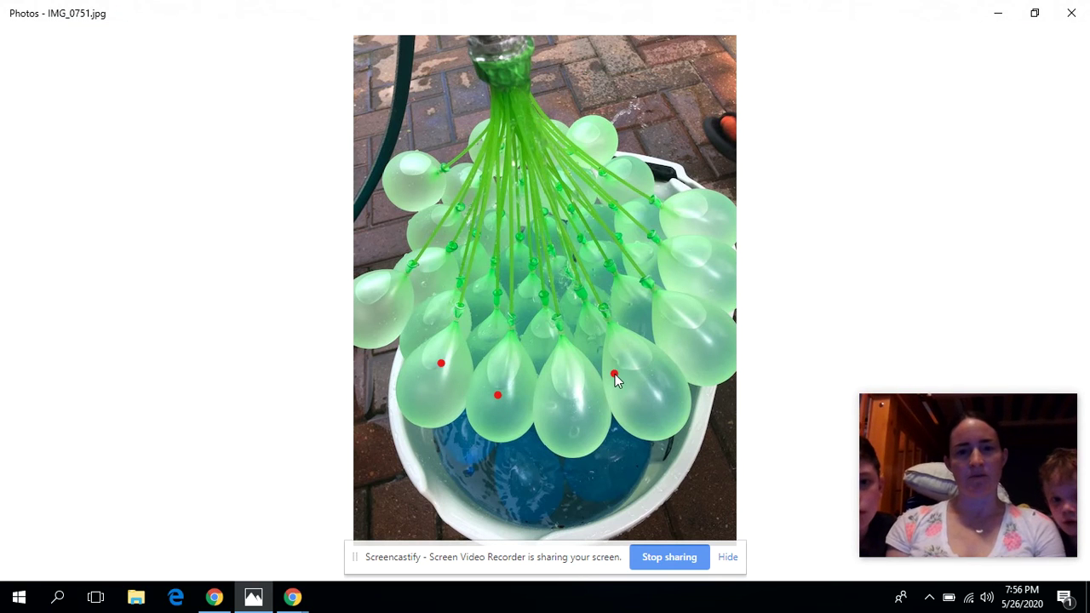
click(578, 388)
click(637, 301)
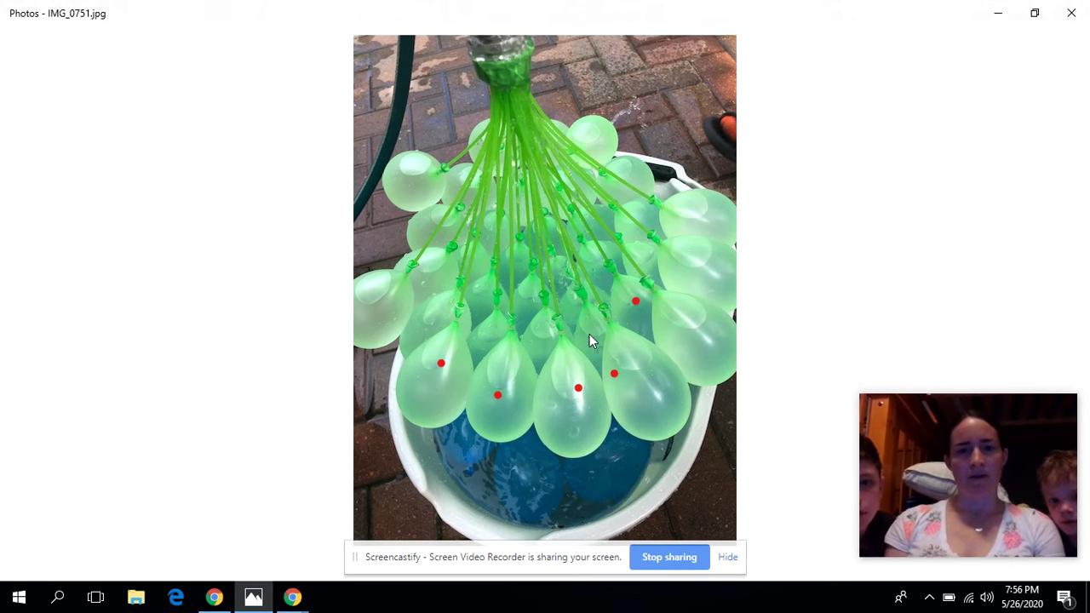
click(589, 332)
click(553, 328)
click(486, 320)
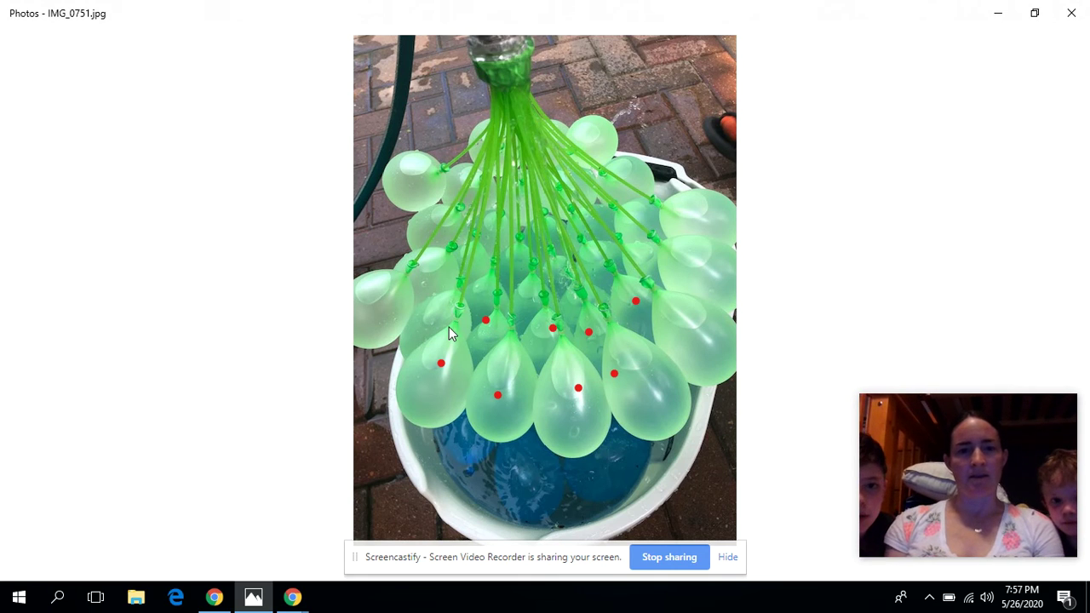
click(447, 320)
click(382, 297)
click(448, 283)
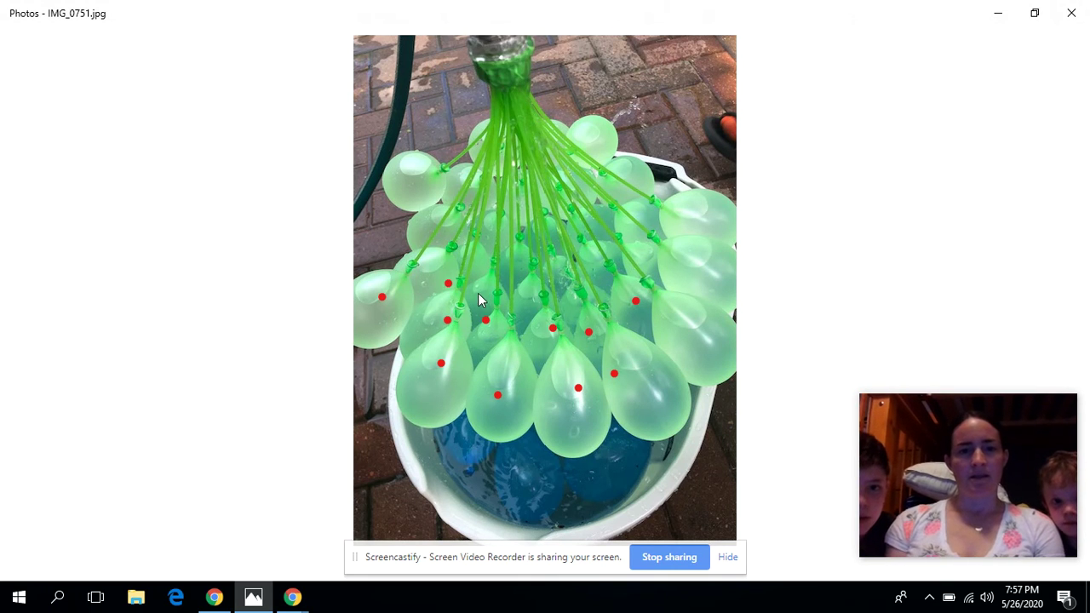
click(518, 298)
click(570, 297)
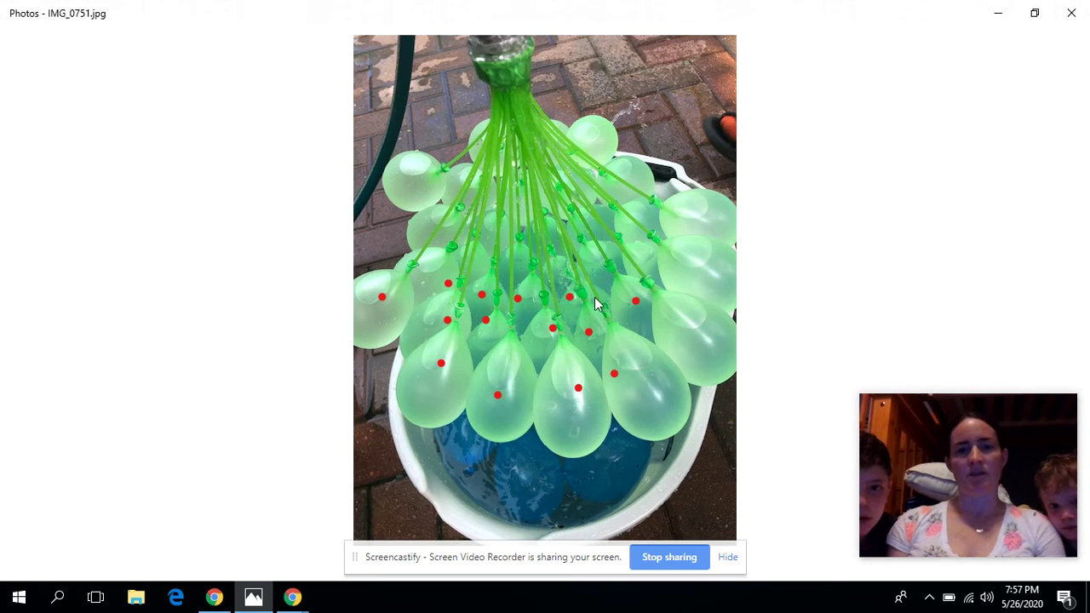
Dot the right-hand balloons and those across the middle rows and among the stems
click(679, 317)
click(695, 259)
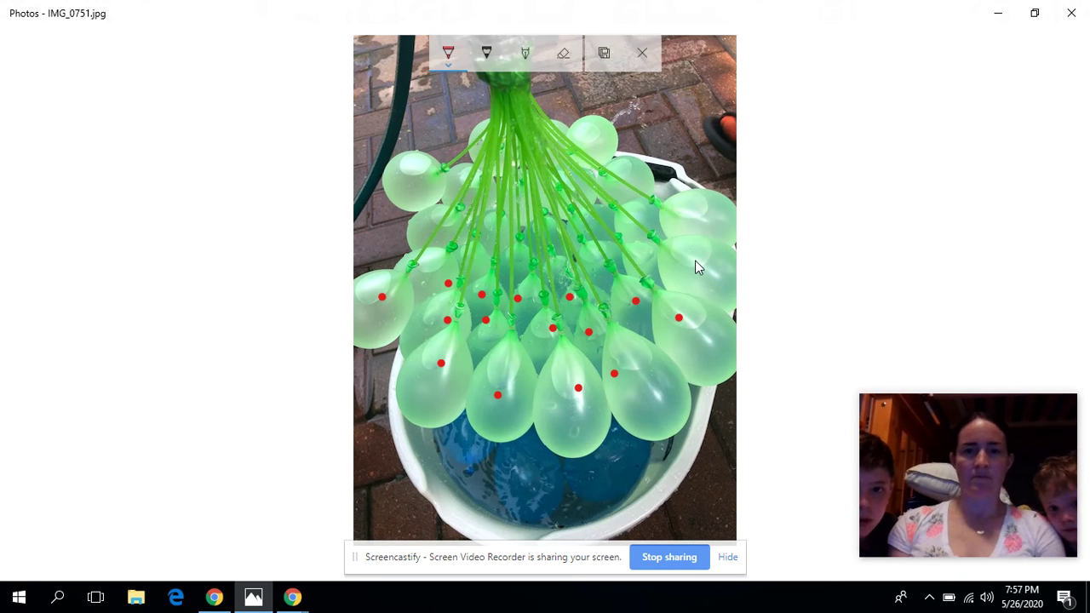
click(701, 218)
click(657, 251)
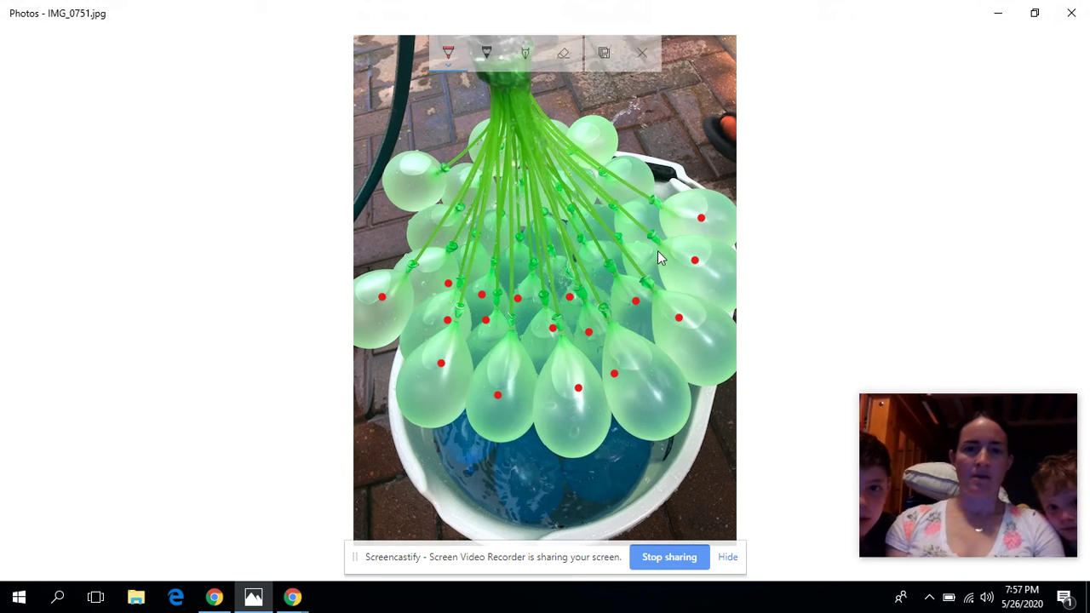
click(604, 258)
click(562, 266)
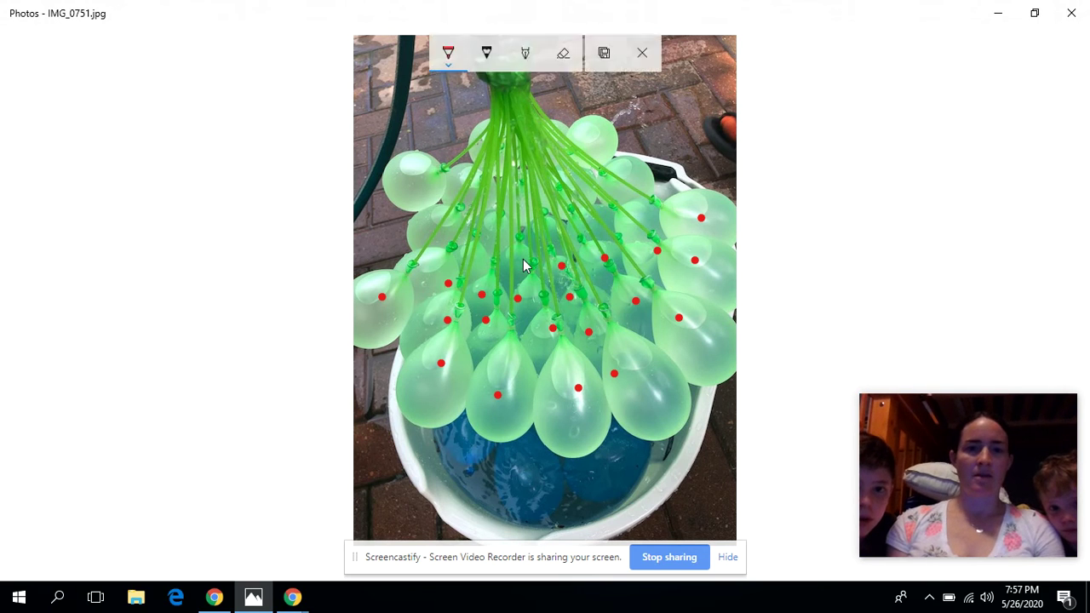
click(522, 258)
click(476, 252)
click(447, 233)
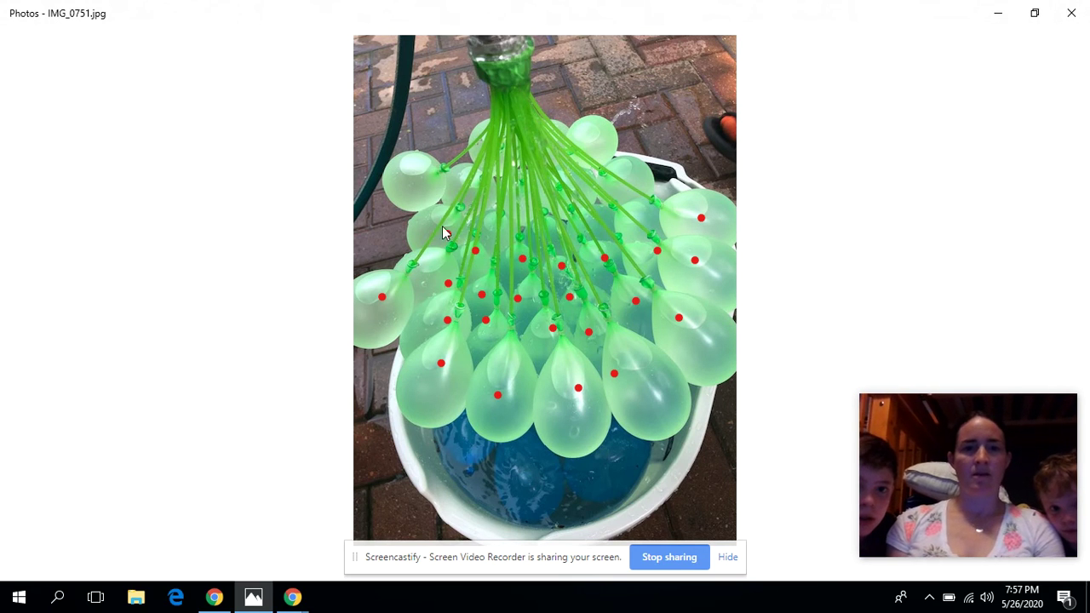
click(419, 195)
Dot the remaining balloons in the upper rows and at the very top
click(470, 190)
click(494, 233)
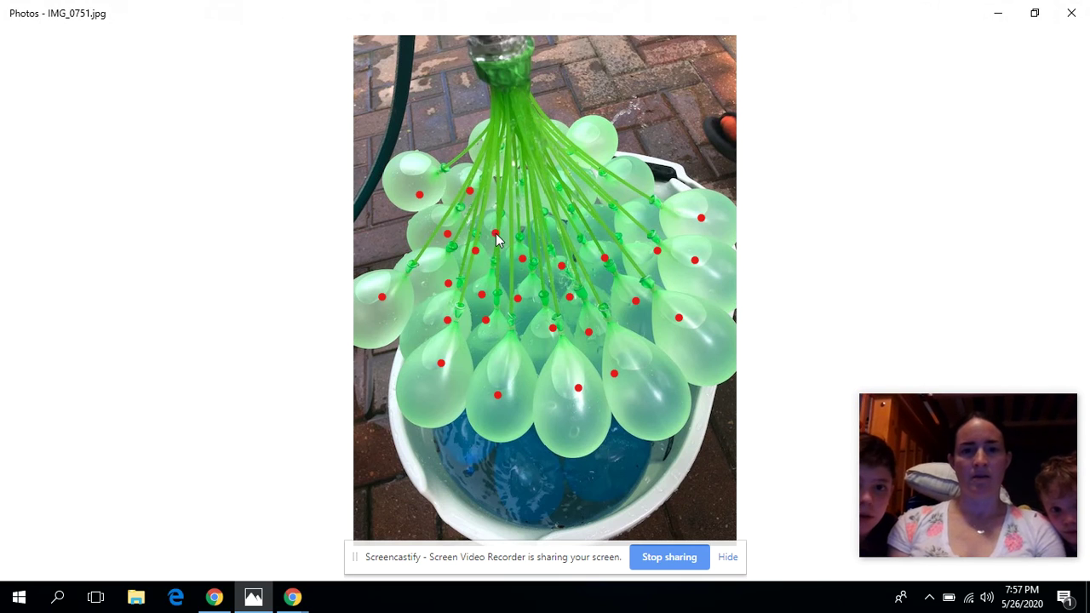
click(541, 231)
click(587, 221)
click(625, 218)
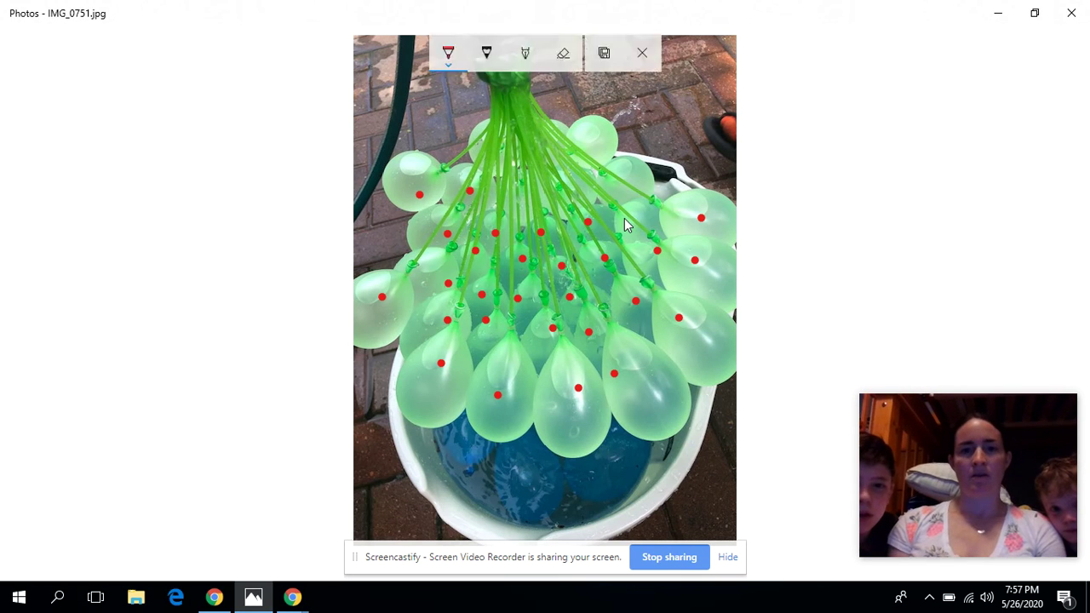
click(622, 201)
click(559, 205)
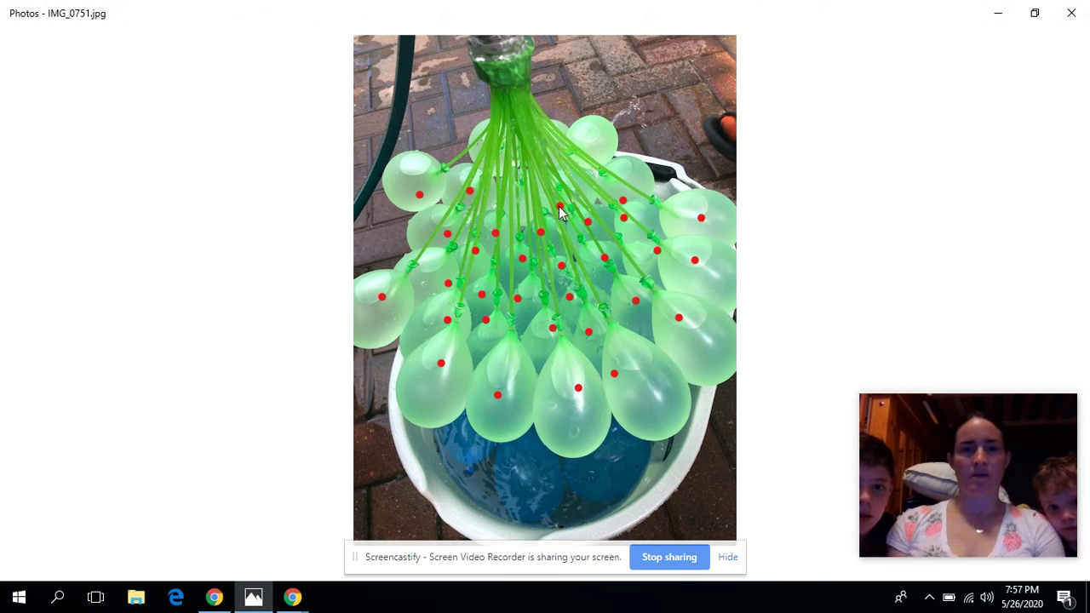
click(520, 197)
click(507, 156)
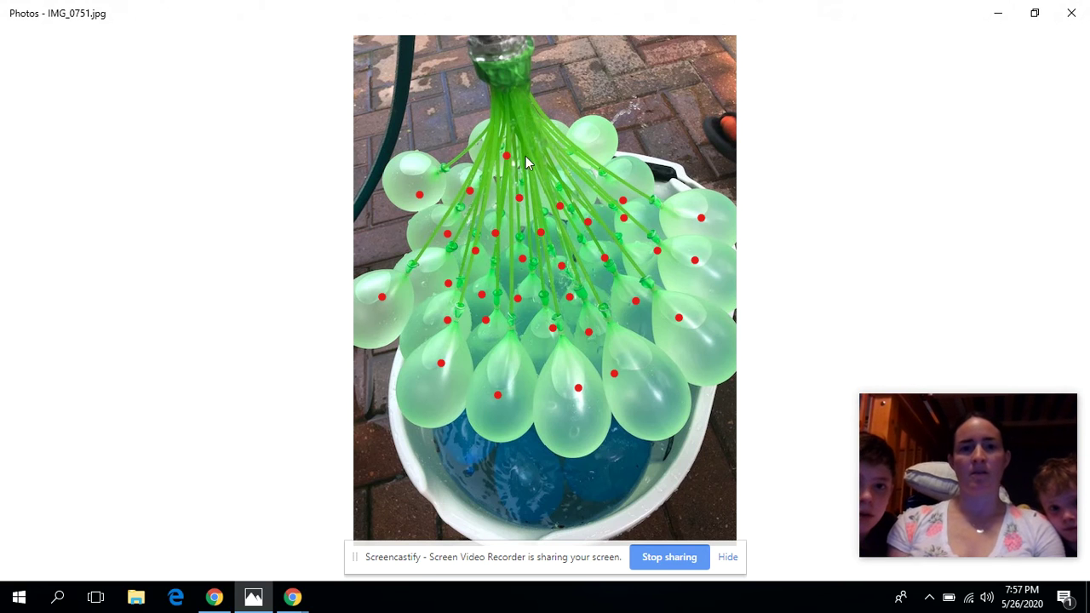
click(567, 140)
click(601, 147)
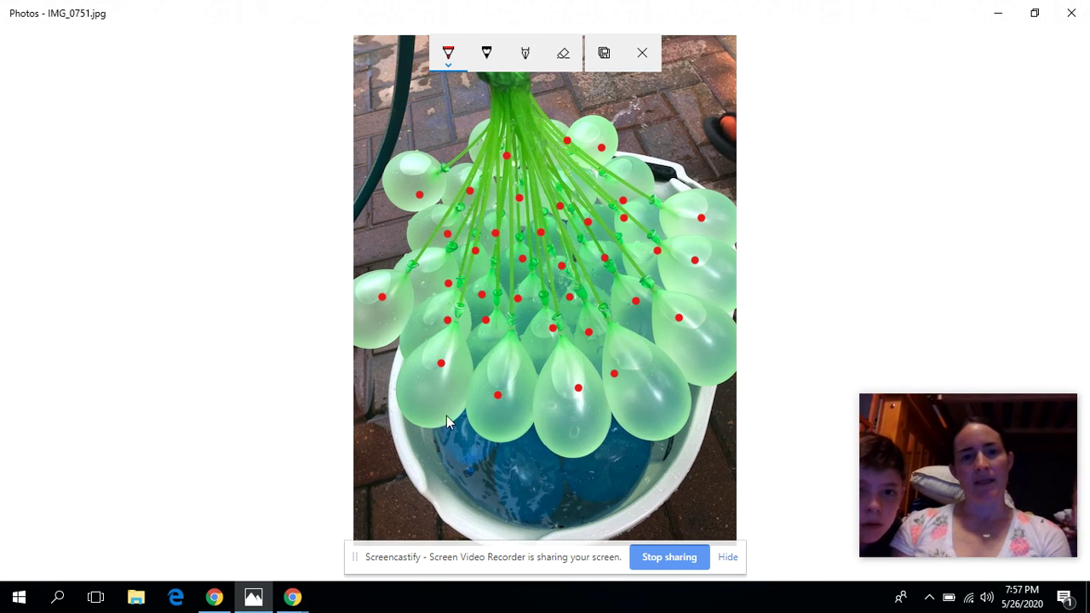
Switch to the eraser, leaving one red dot on every balloon
click(562, 52)
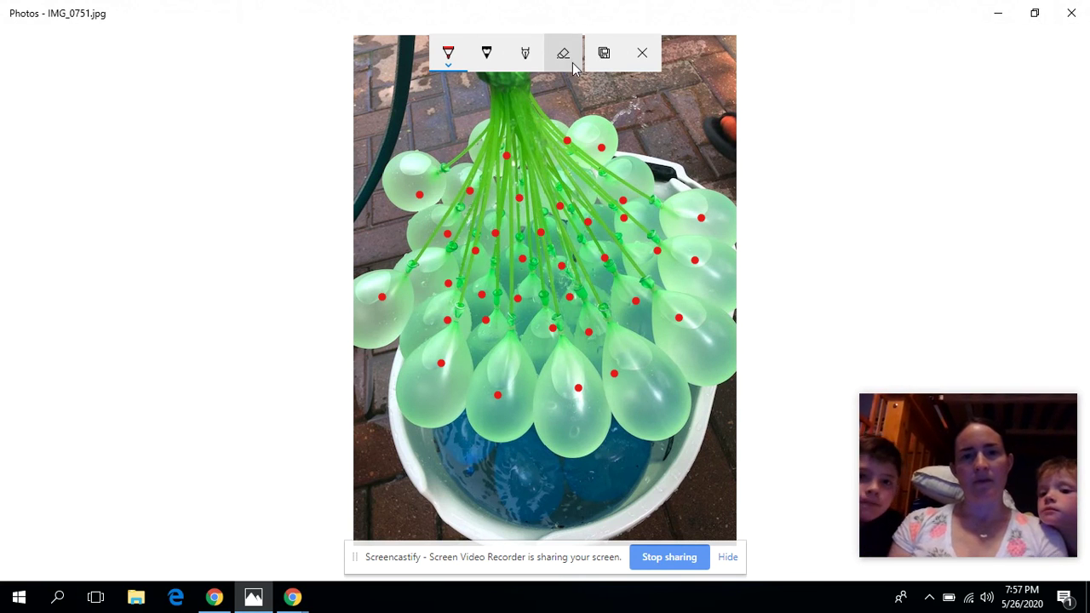